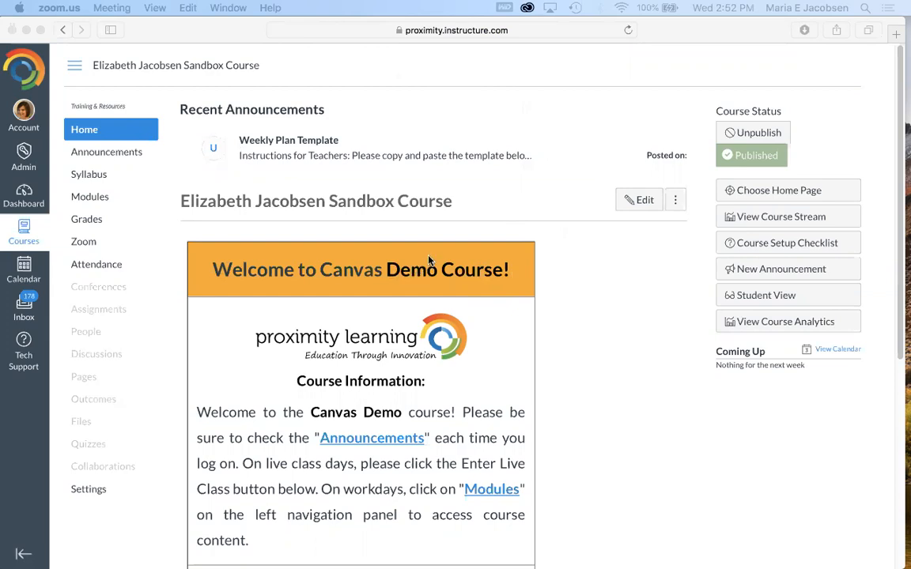
- Open the course settings and go to importing course content
click(94, 491)
click(95, 491)
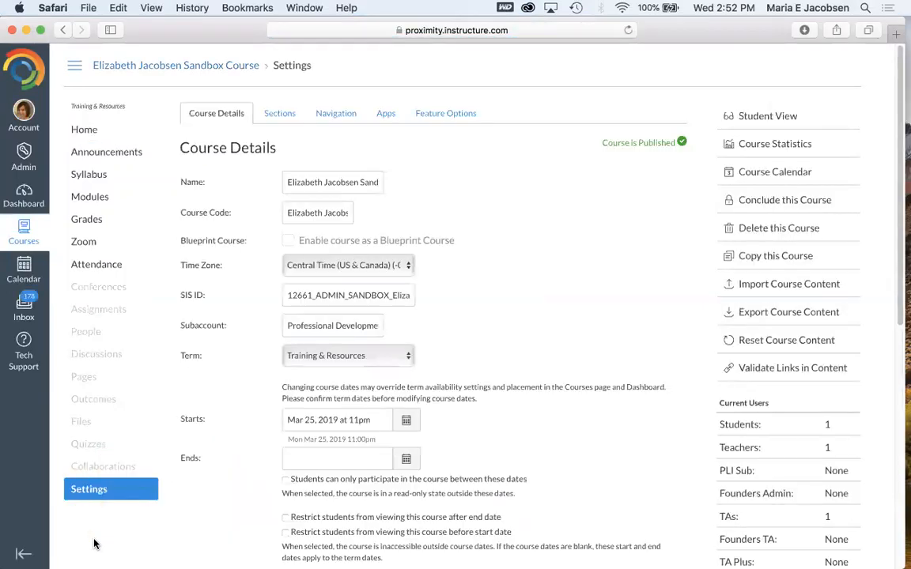
click(772, 286)
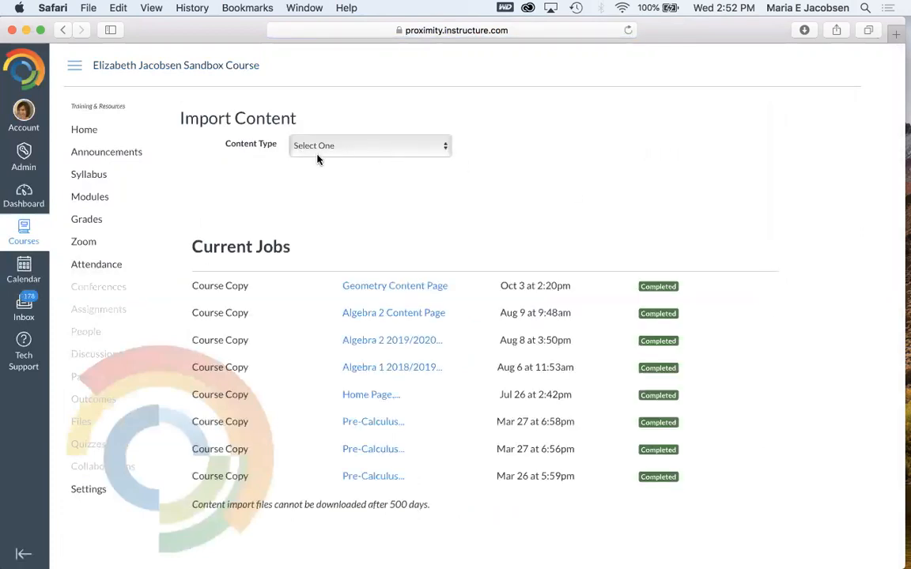
- Choose to copy a Canvas course and pick Algebra 2 Content Page as the source course
click(384, 150)
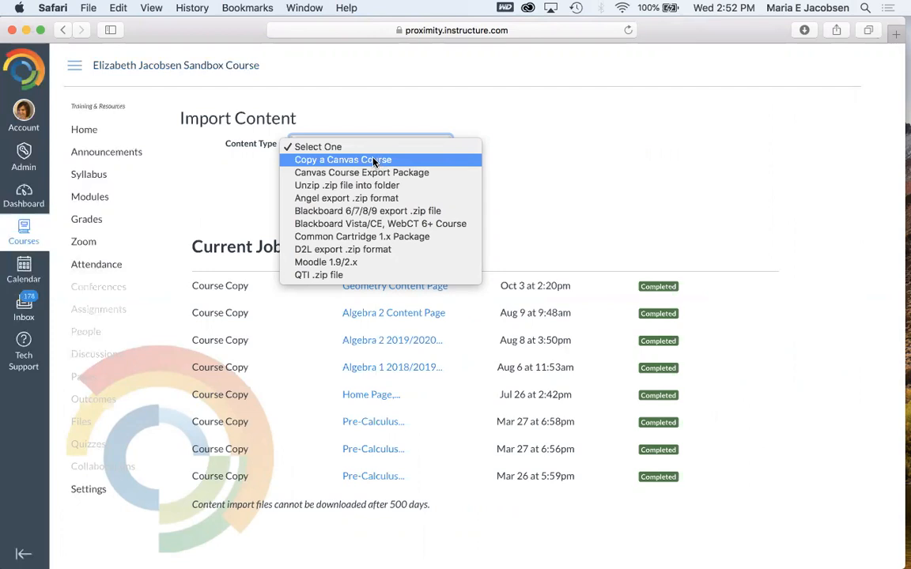
click(375, 162)
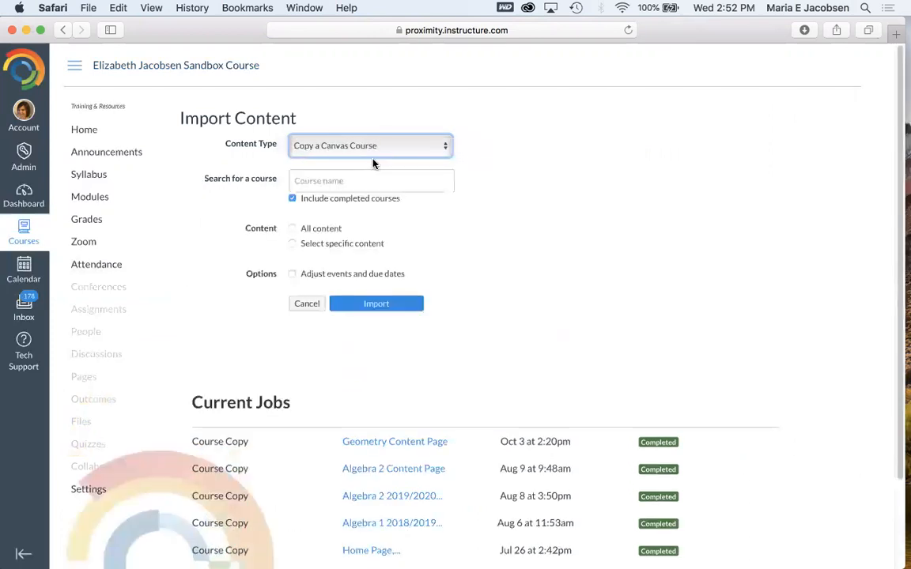
click(367, 179)
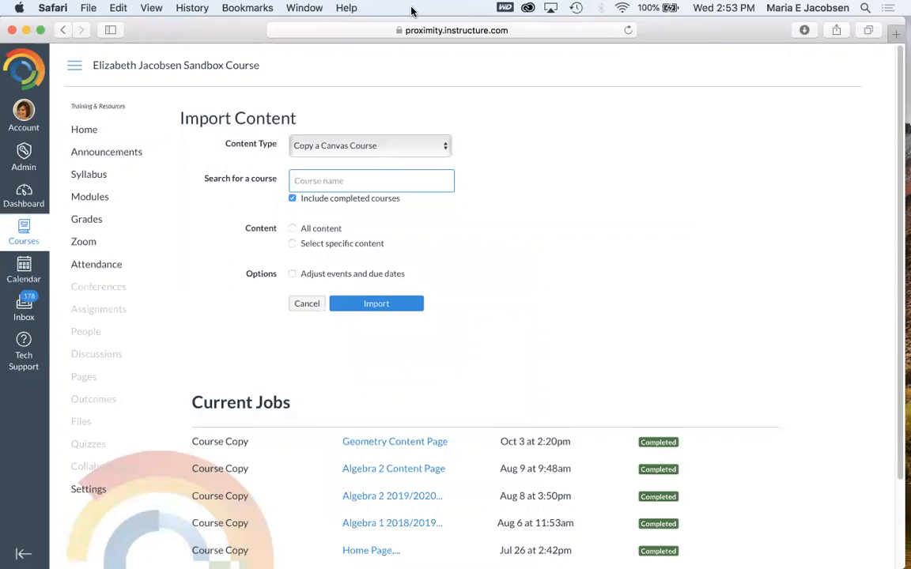
text(Alge)
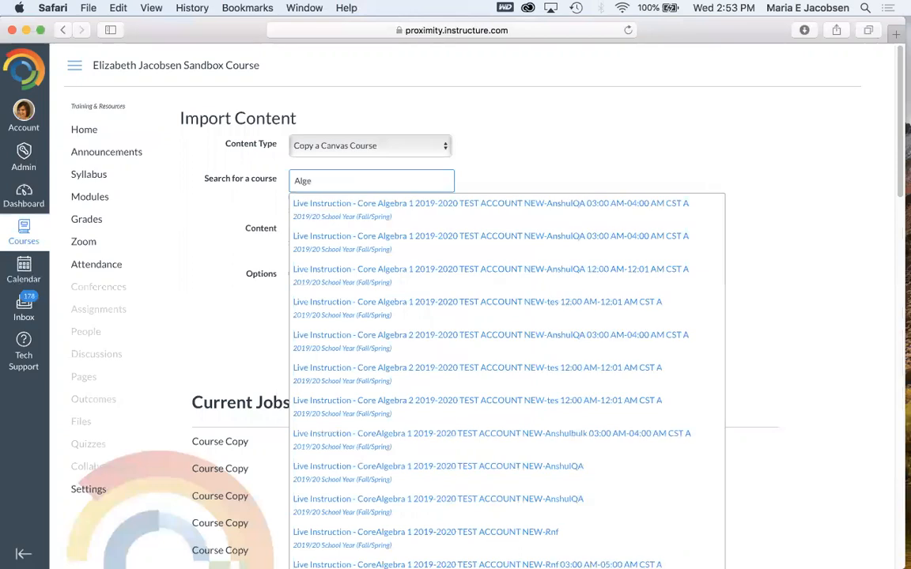
text(bra 2 Contn)
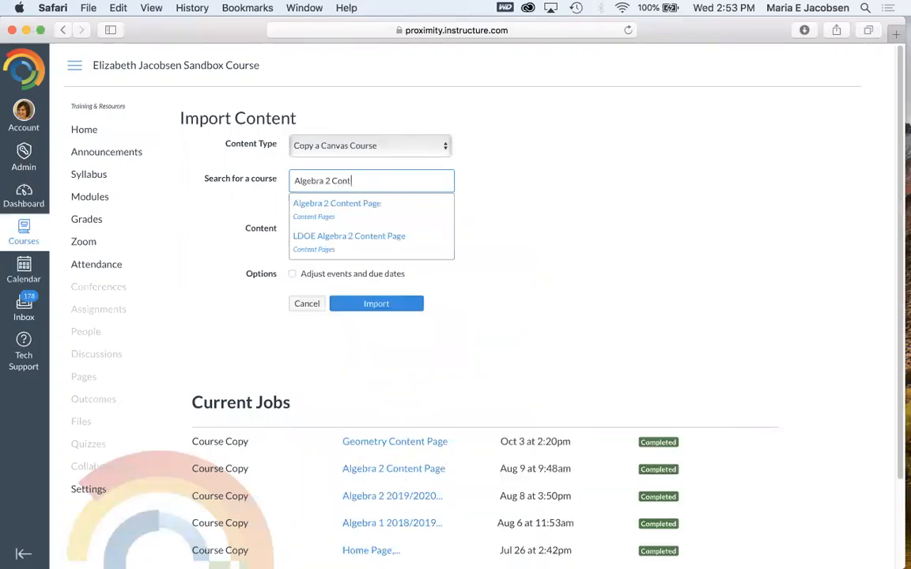
key(BackSpace)
key(BackSpace)
text(tent)
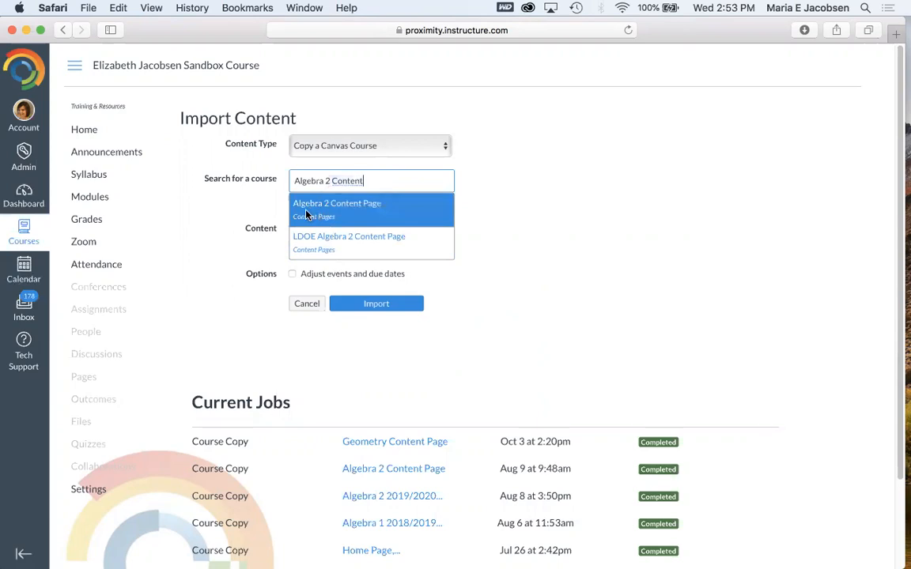
click(315, 212)
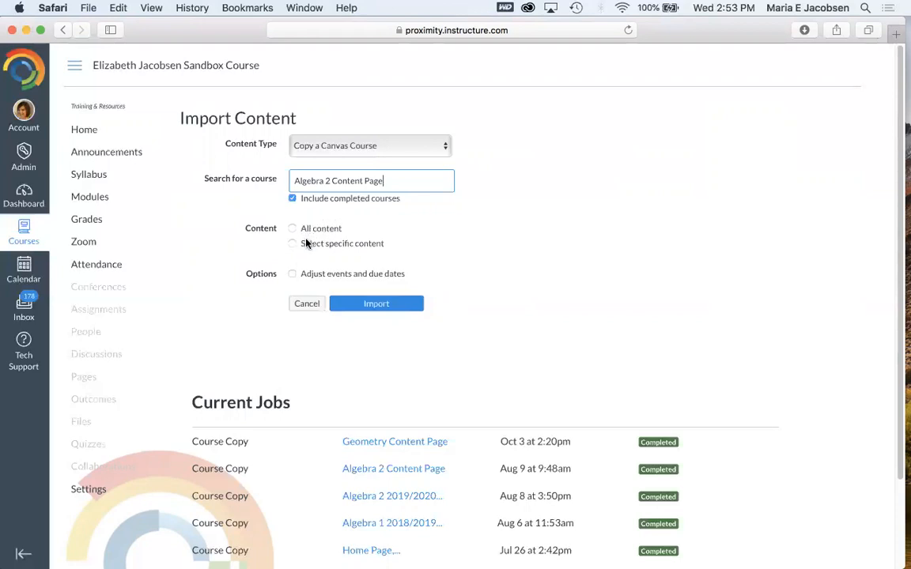
- Choose specific content, enable adjusting events and due dates with dates removed, and start the import
click(293, 245)
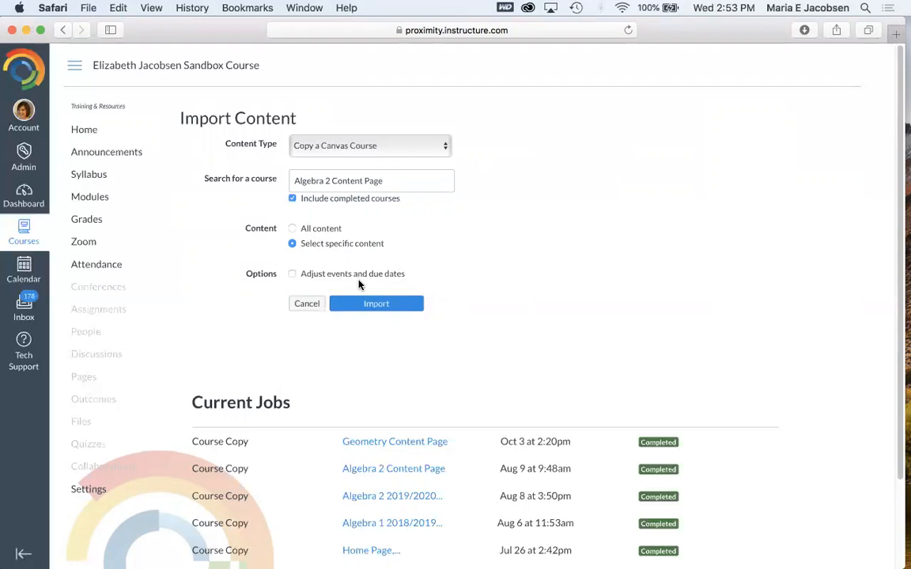
click(294, 275)
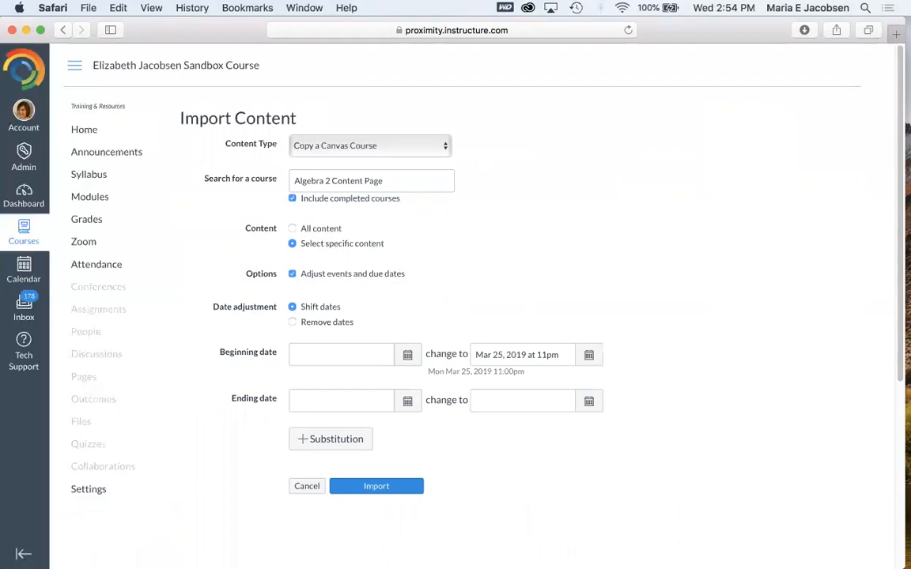
click(292, 322)
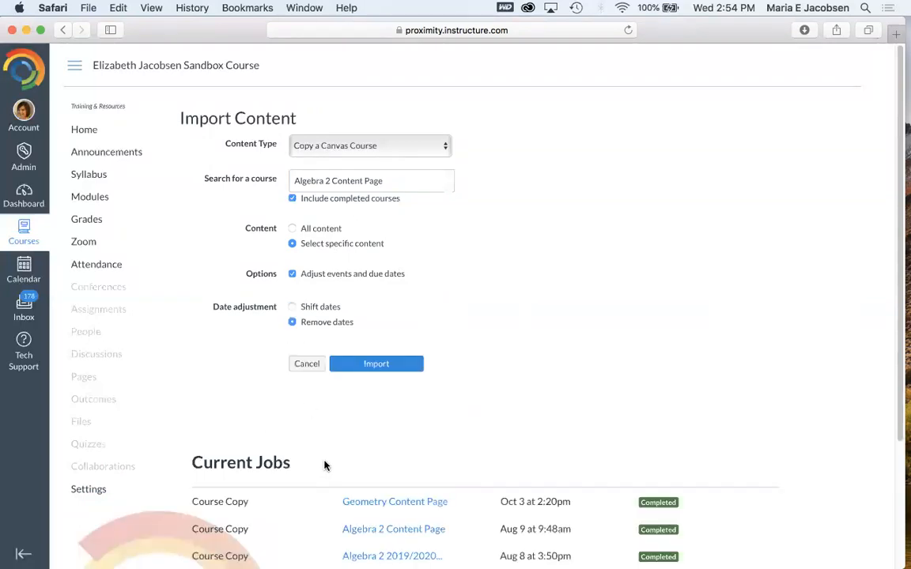
click(381, 367)
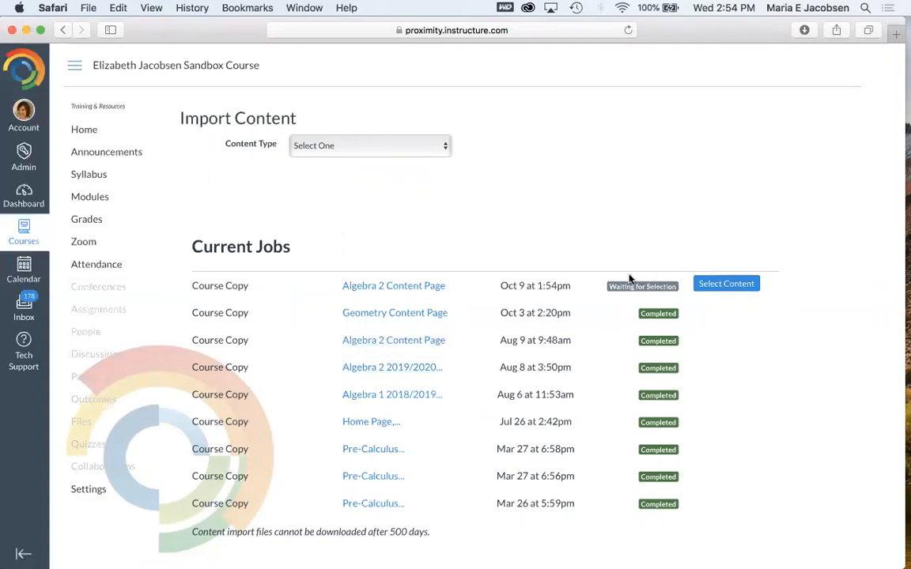
- Open content selection for the pending import and tick the module ALGEBRA 2: Module 2 - Polynomial Functions
click(732, 286)
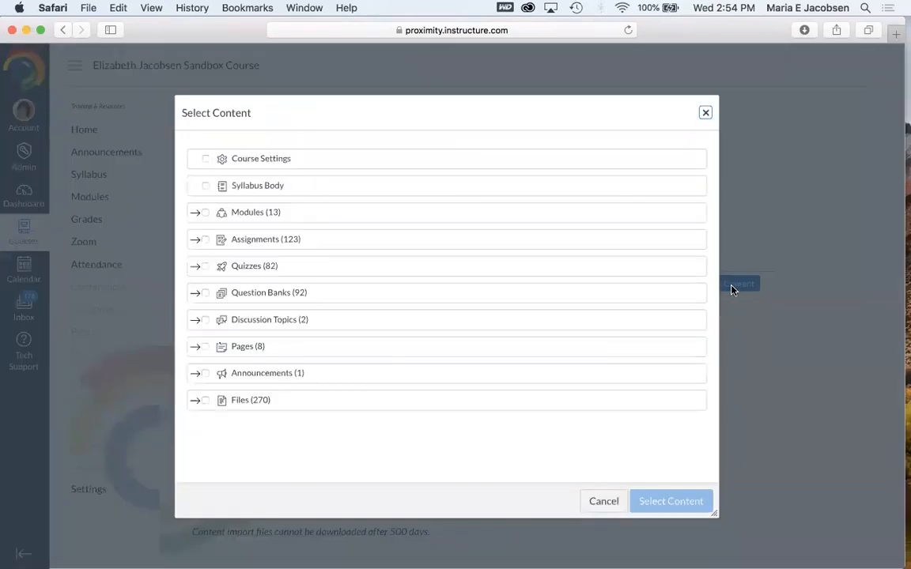
click(197, 214)
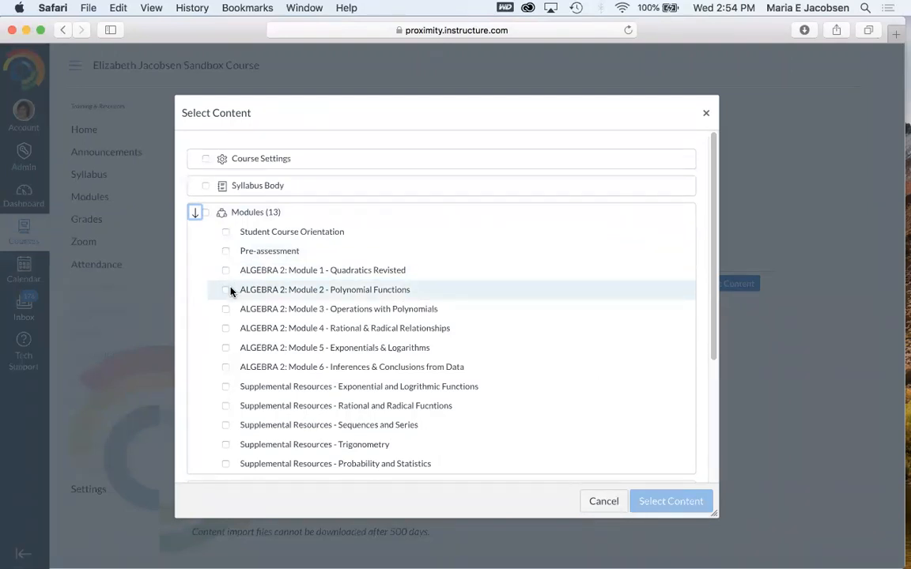
click(227, 293)
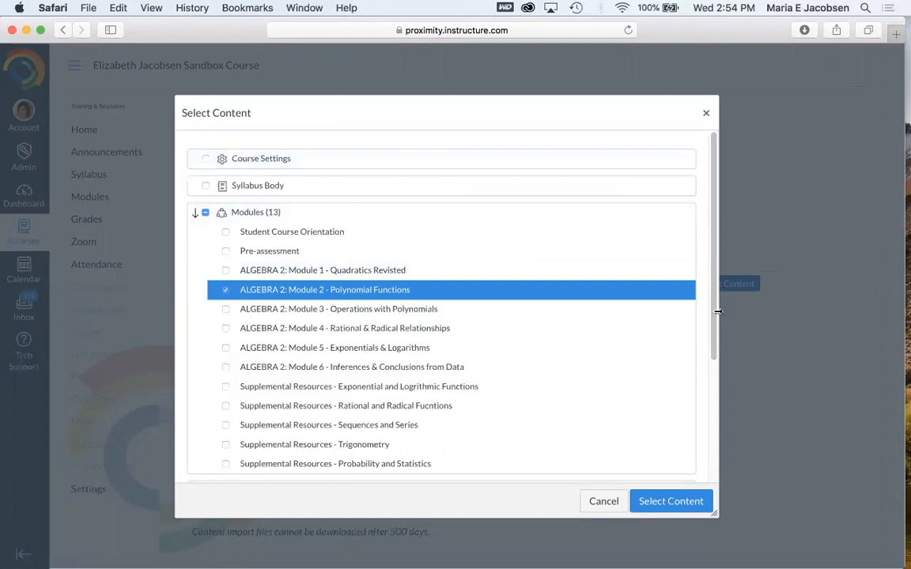
- Also tick the Unit 4 Lesson 11 Features of Radical Equations quiz and confirm the content selection
drag(714, 313, 715, 480)
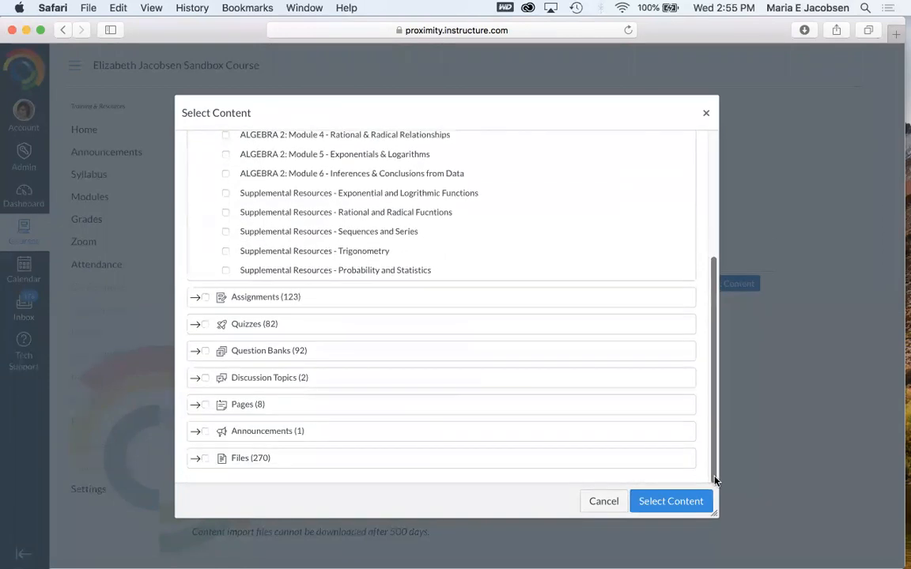
click(195, 299)
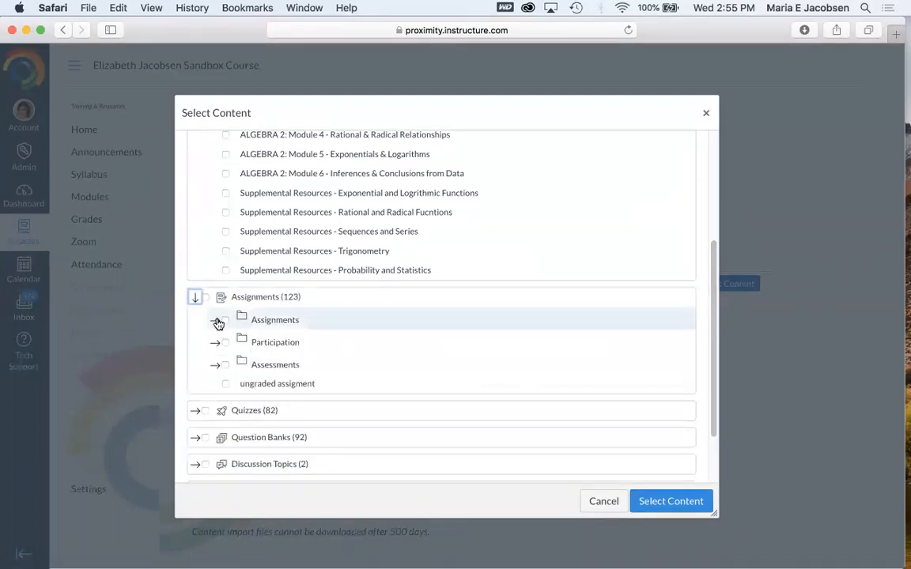
click(215, 320)
click(216, 320)
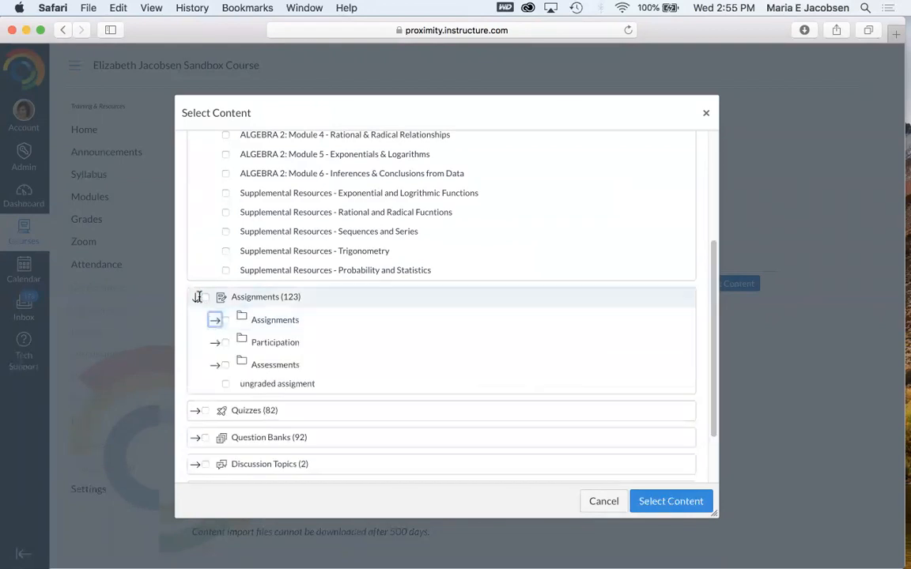
click(195, 297)
click(196, 325)
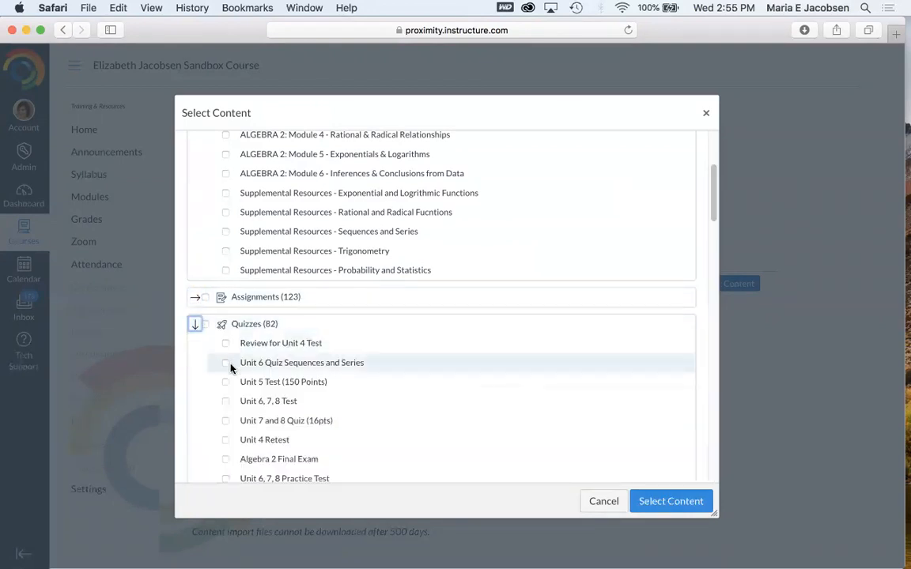
scroll(319, 378, down, 10)
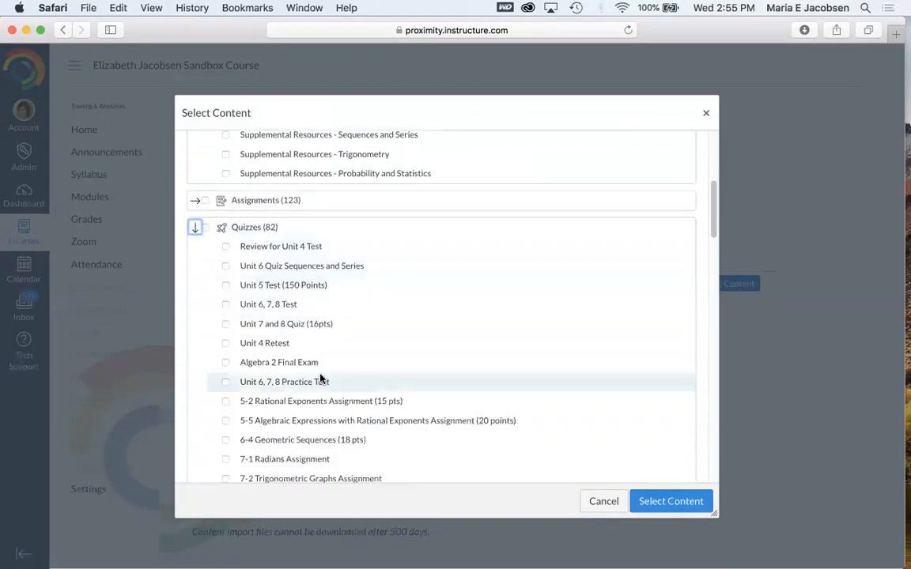
scroll(319, 378, down, 3)
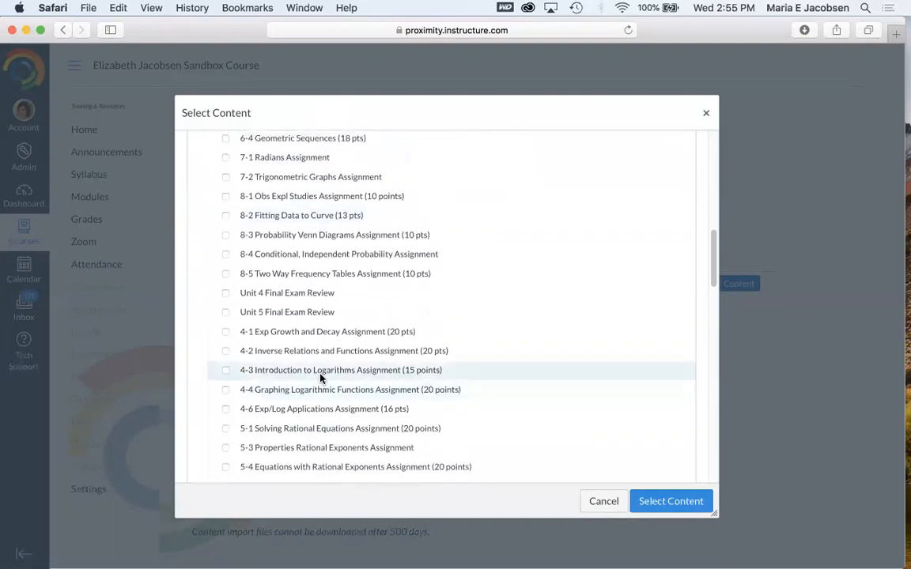
scroll(320, 378, up, 15)
scroll(320, 378, down, 15)
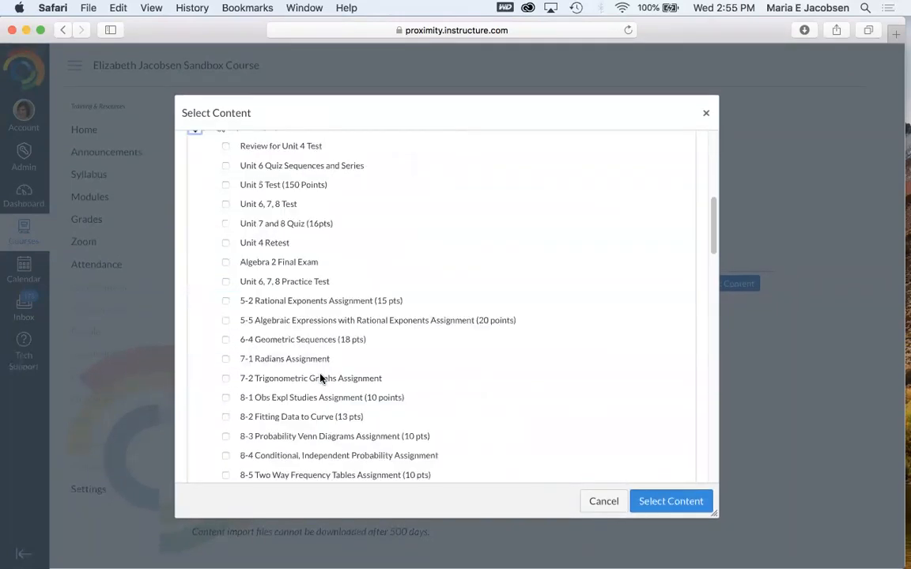
scroll(321, 378, down, 11)
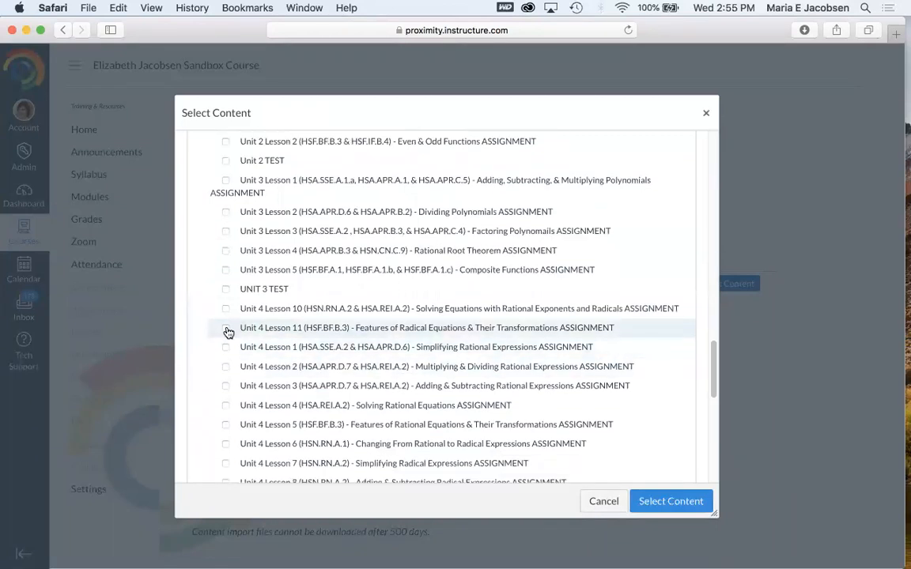
click(227, 333)
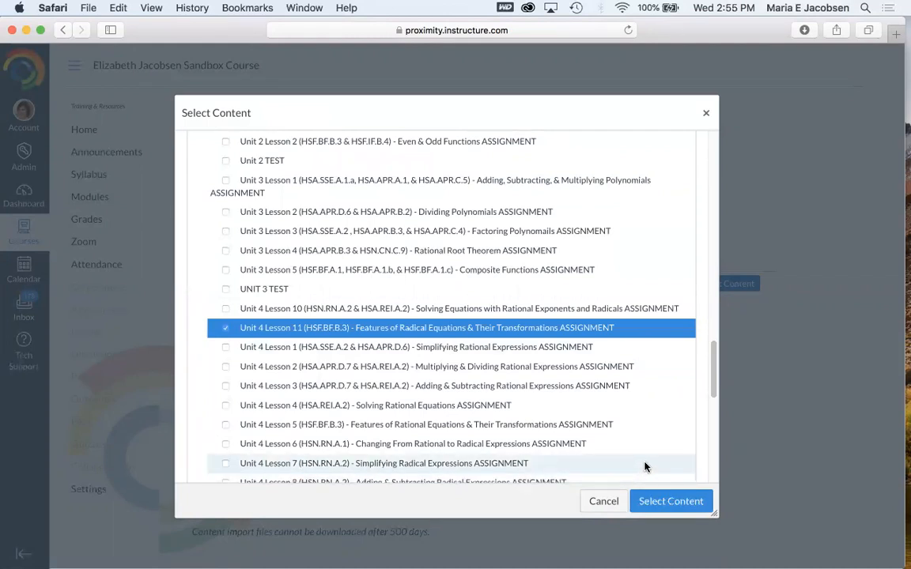
click(681, 503)
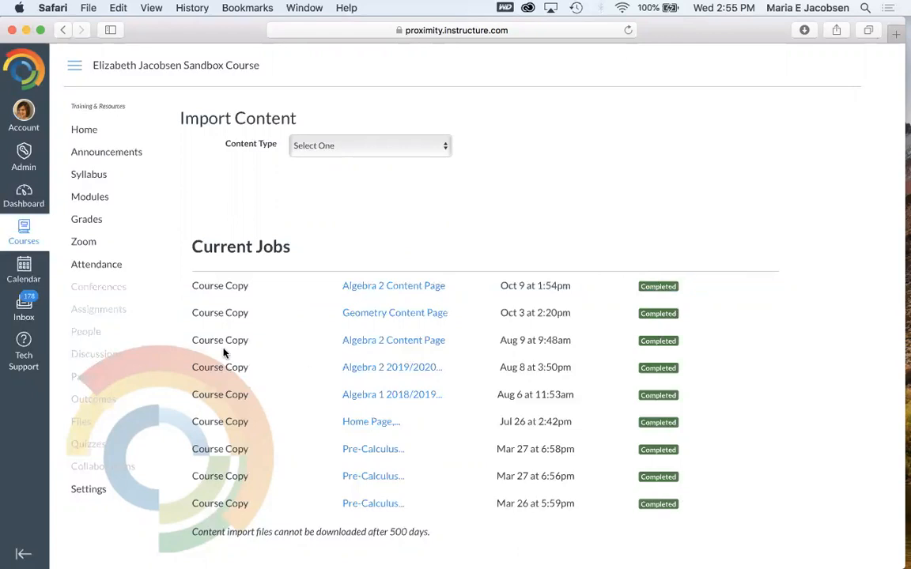
- Open Modules and review the imported polynomial functions module at the end of the list
click(97, 199)
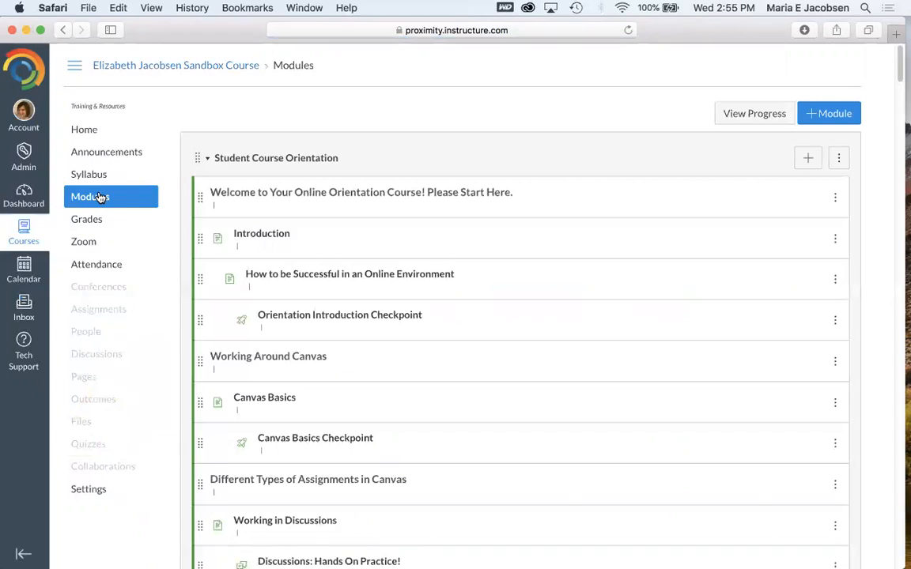
drag(900, 66, 900, 64)
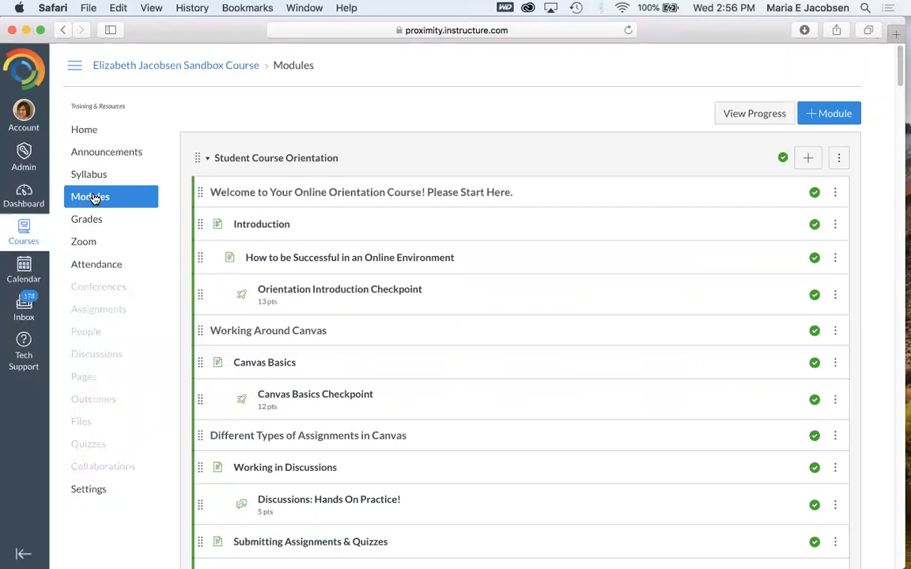
drag(899, 71, 899, 546)
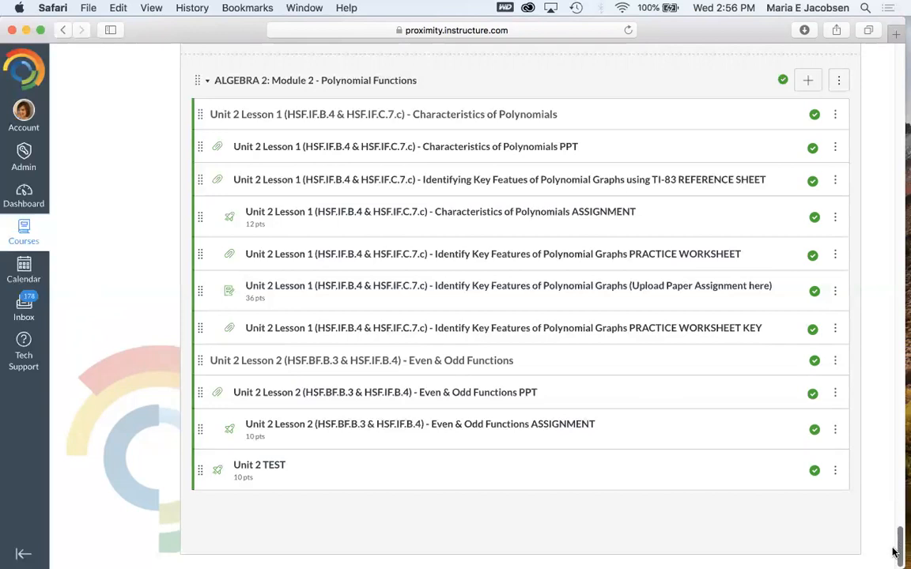
drag(899, 551, 896, 64)
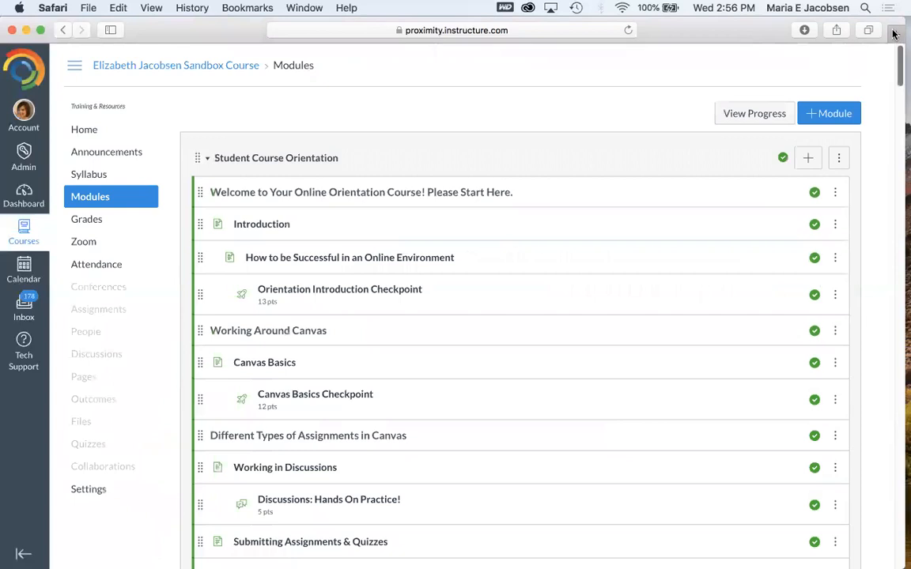
- Add a new module named Individual Imported Assignments
click(830, 113)
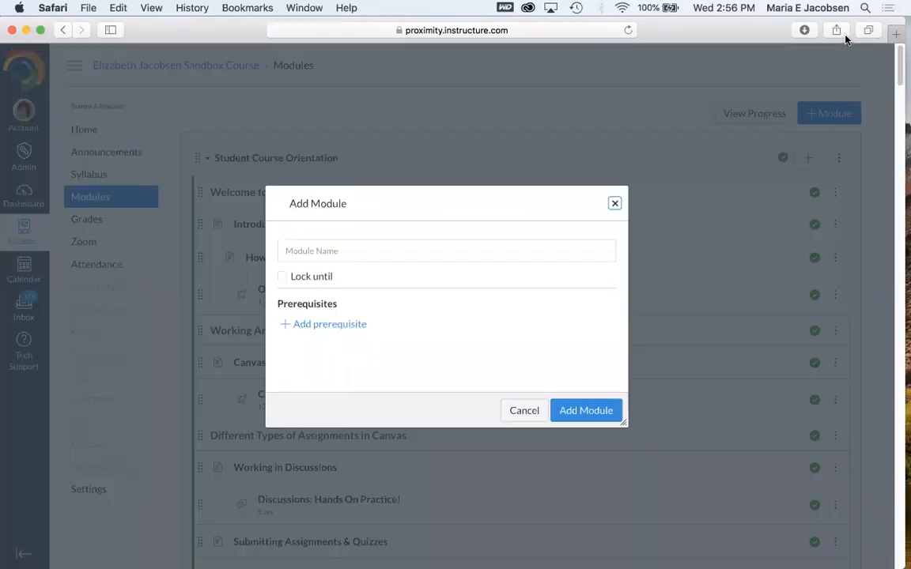
click(348, 245)
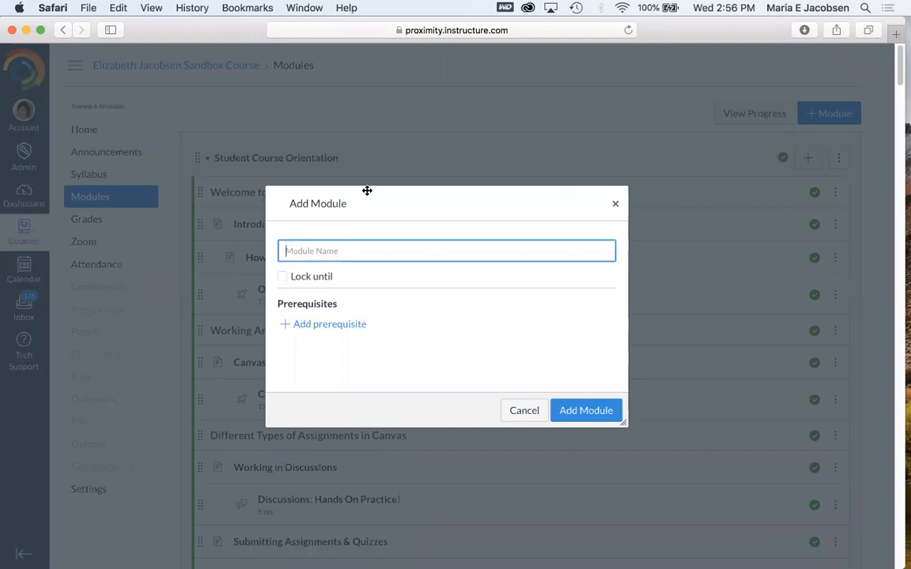
text(Individual Imported Assign)
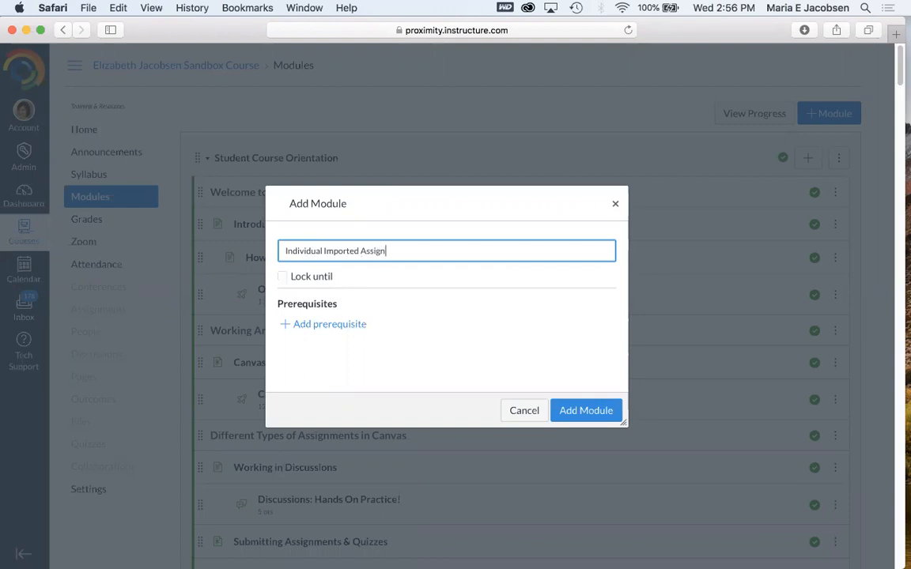
key(Return)
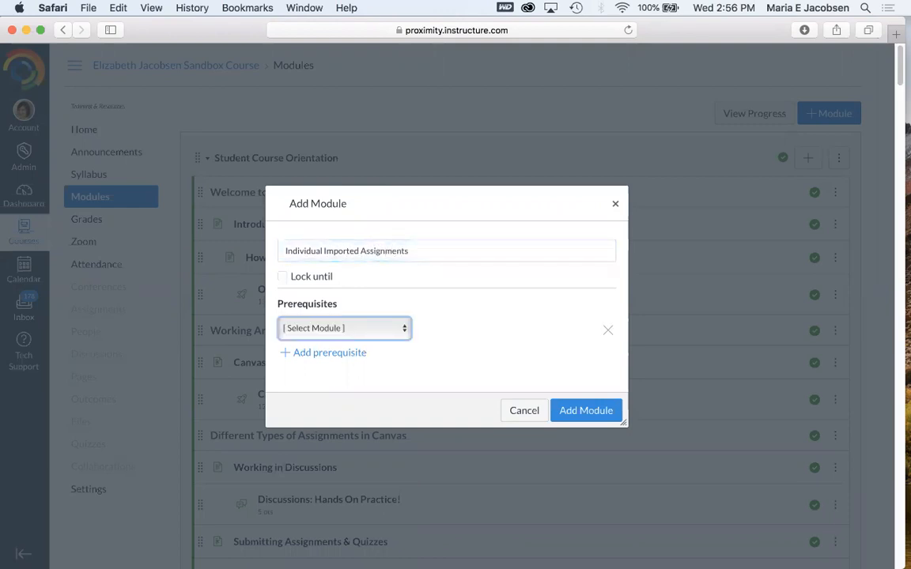
click(591, 413)
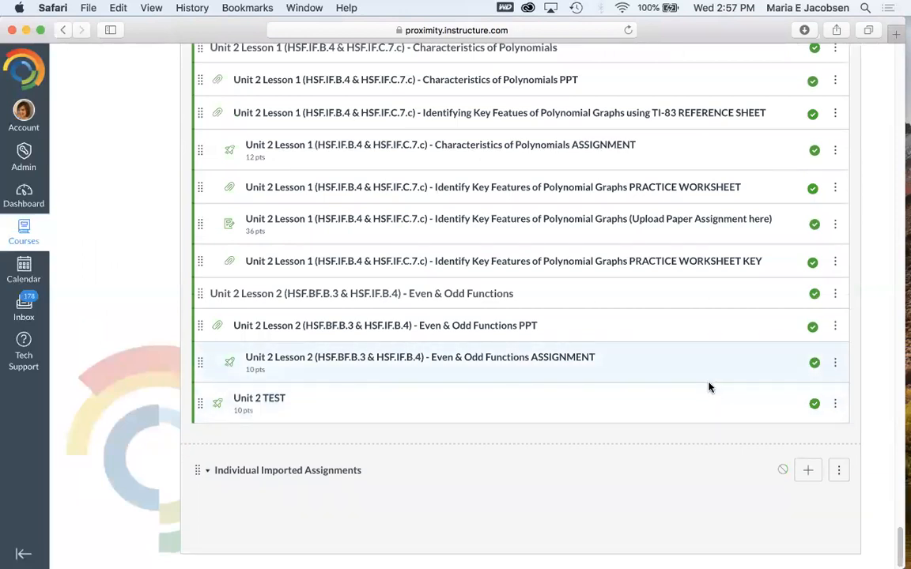
- Add the Unit 4 Lesson 11 Features of Radical Equations quiz to the Individual Imported Assignments module and publish the module
click(809, 471)
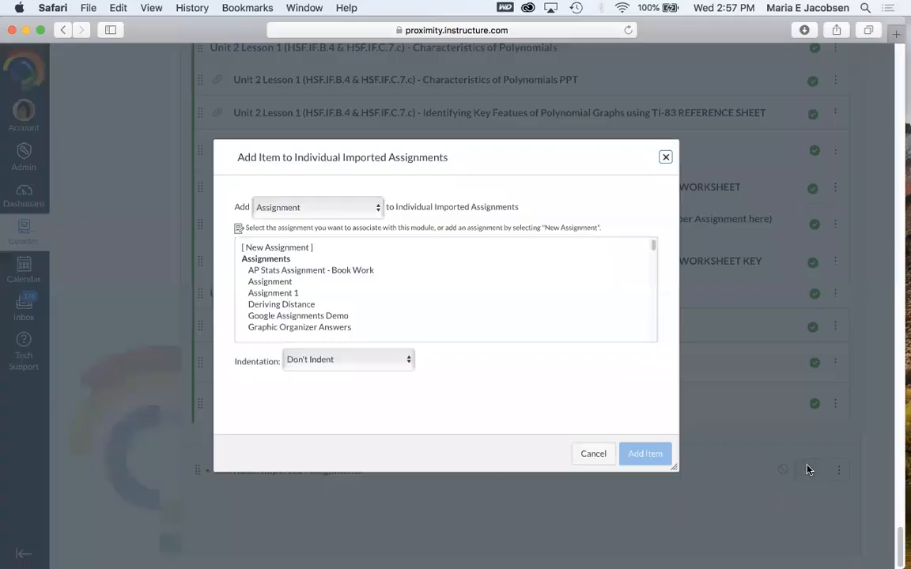
click(327, 210)
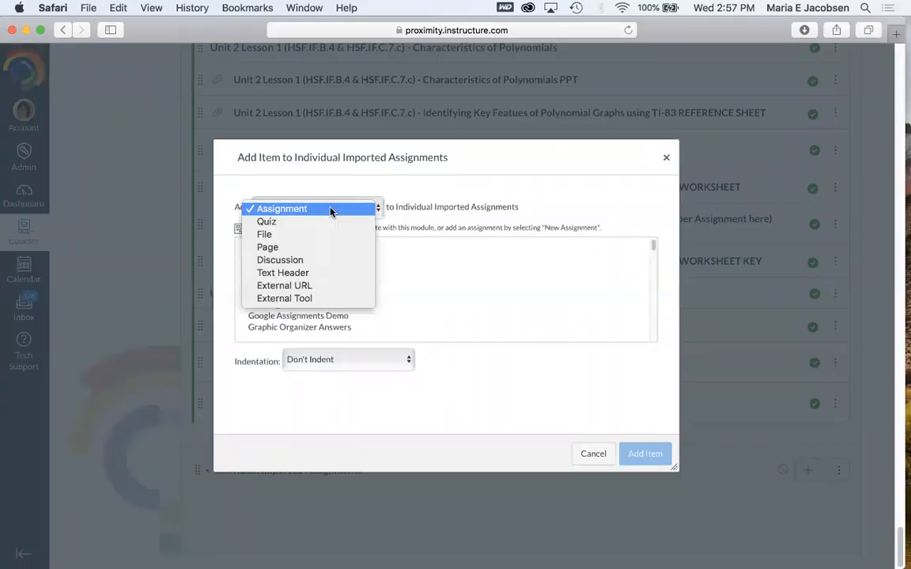
click(327, 223)
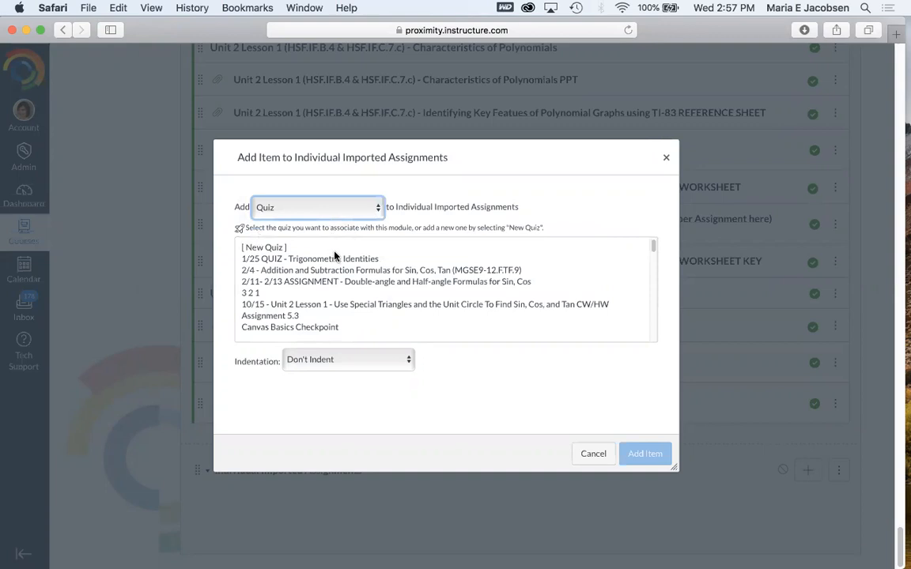
scroll(337, 273, down, 5)
scroll(338, 273, down, 5)
scroll(338, 273, down, 15)
scroll(338, 275, down, 3)
click(327, 294)
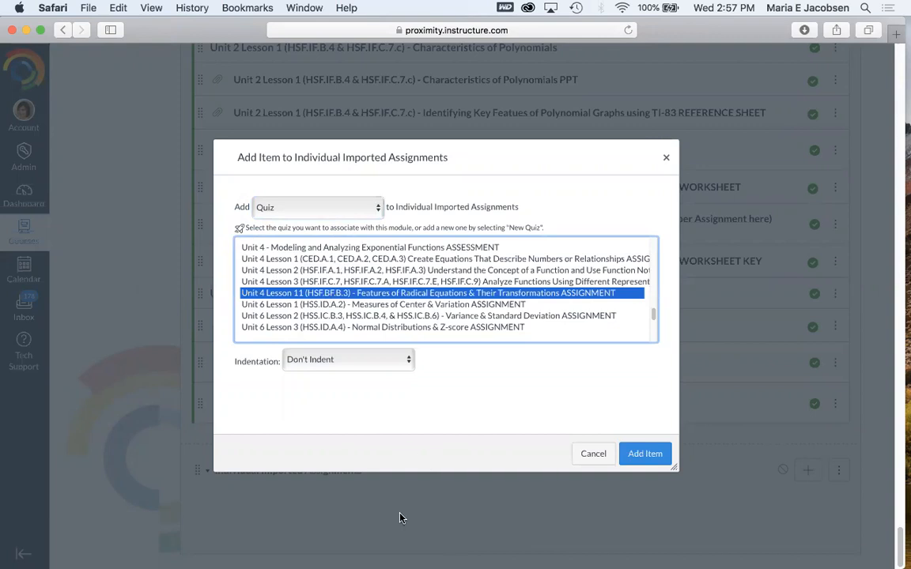
click(648, 456)
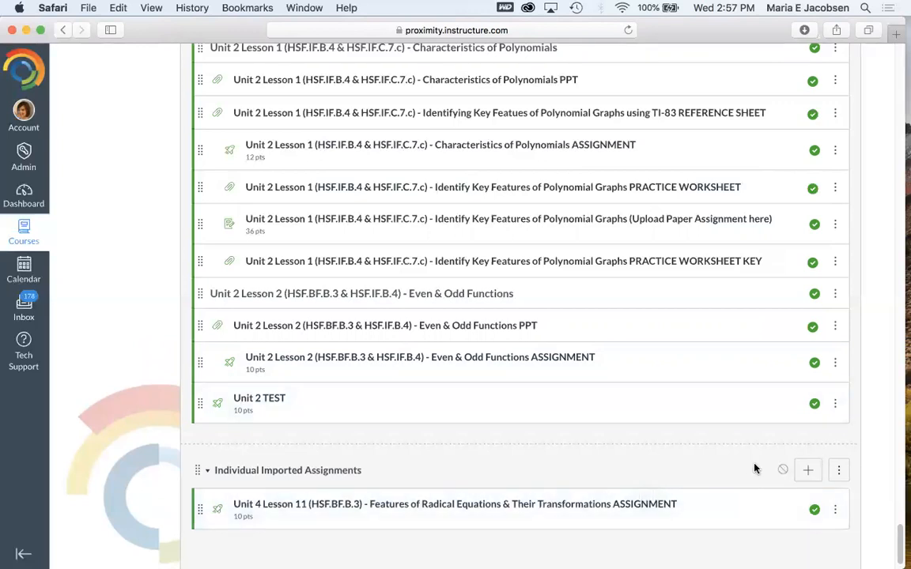
click(783, 471)
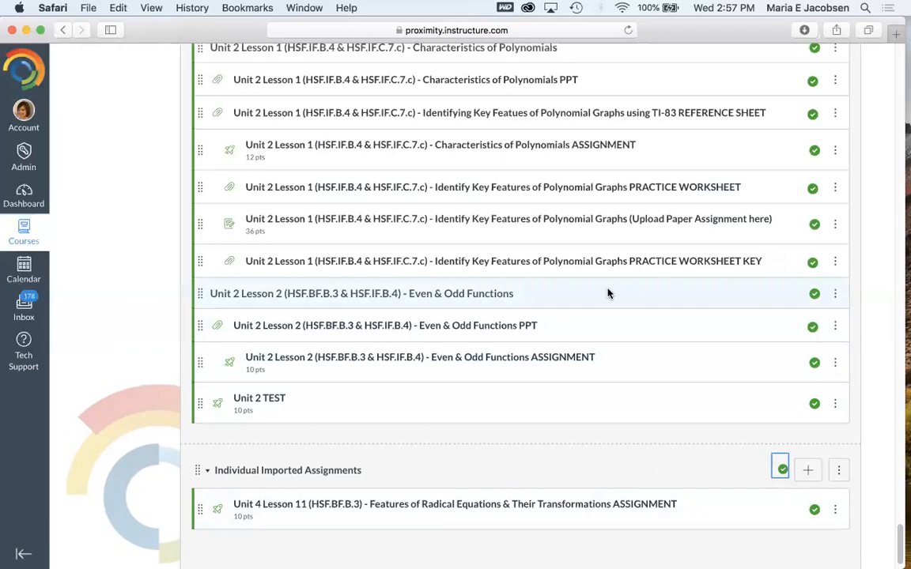
- Open the course Assignments page and look through the Imported Assignments group
scroll(607, 294, up, 20)
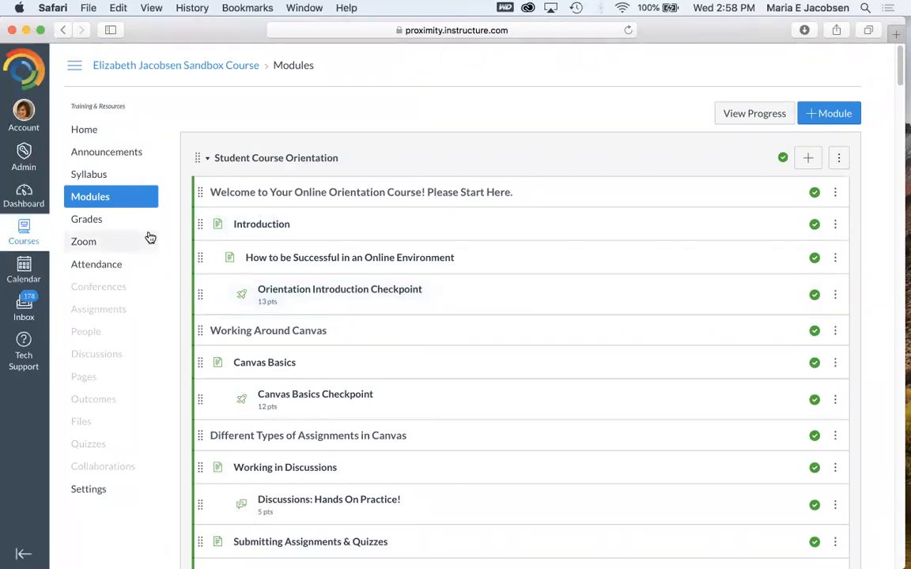
click(118, 310)
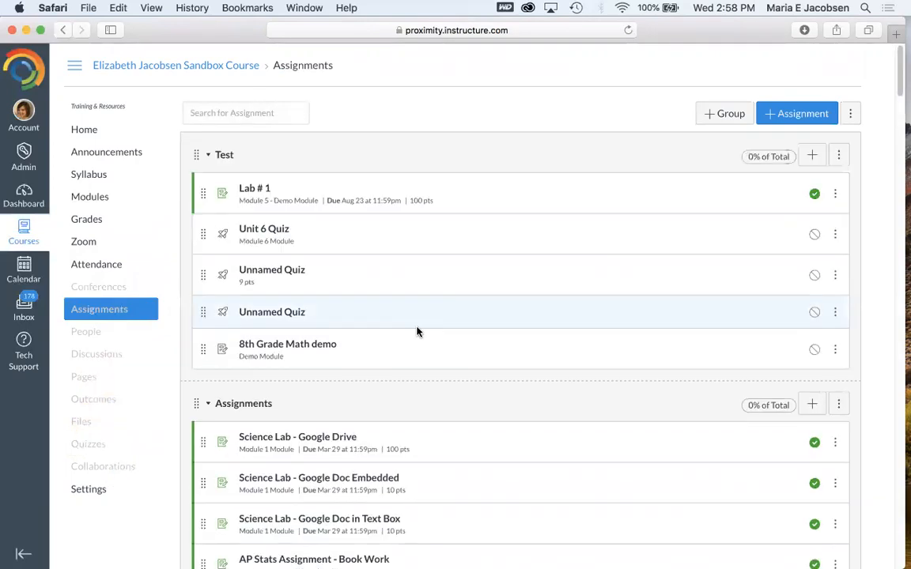
scroll(417, 332, down, 20)
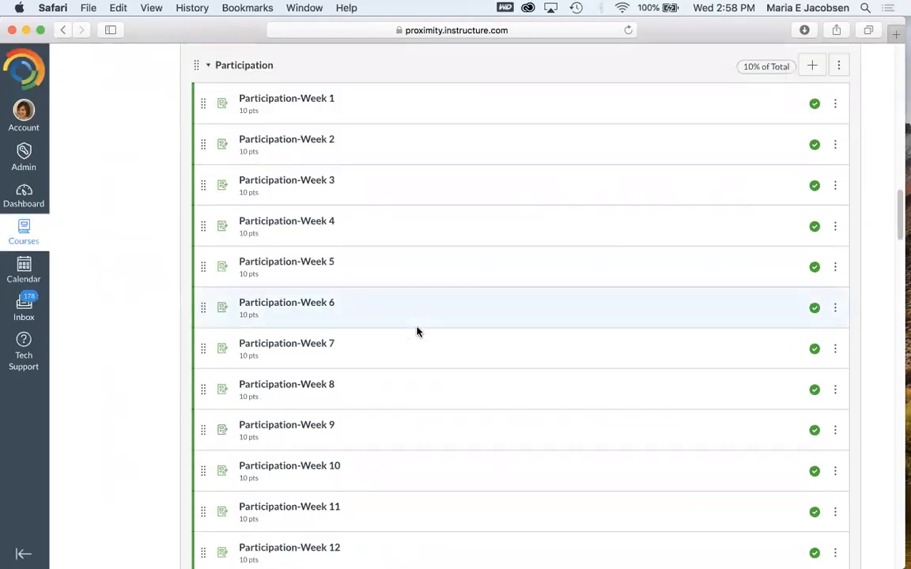
scroll(418, 333, down, 20)
scroll(418, 332, up, 20)
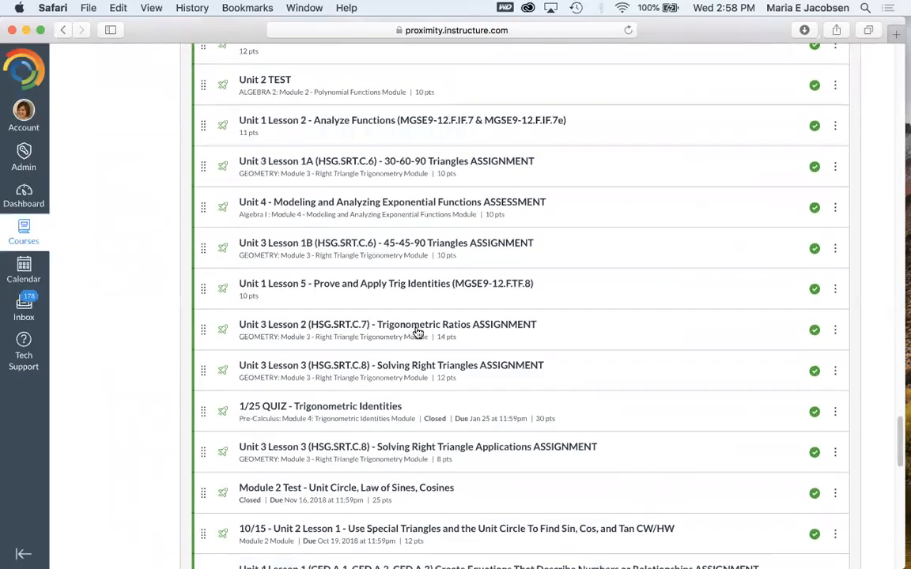
scroll(418, 332, up, 8)
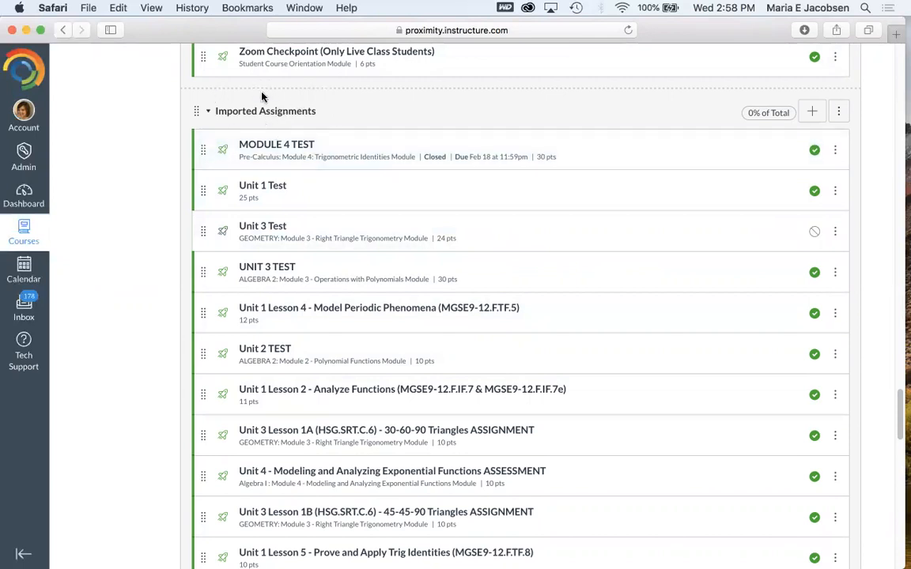
scroll(262, 97, down, 20)
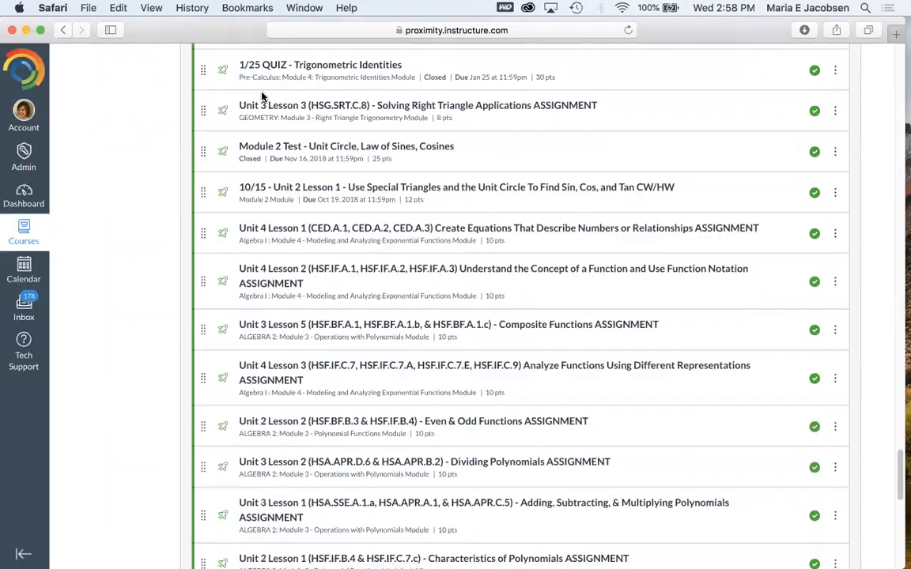
scroll(262, 95, down, 10)
scroll(263, 95, up, 20)
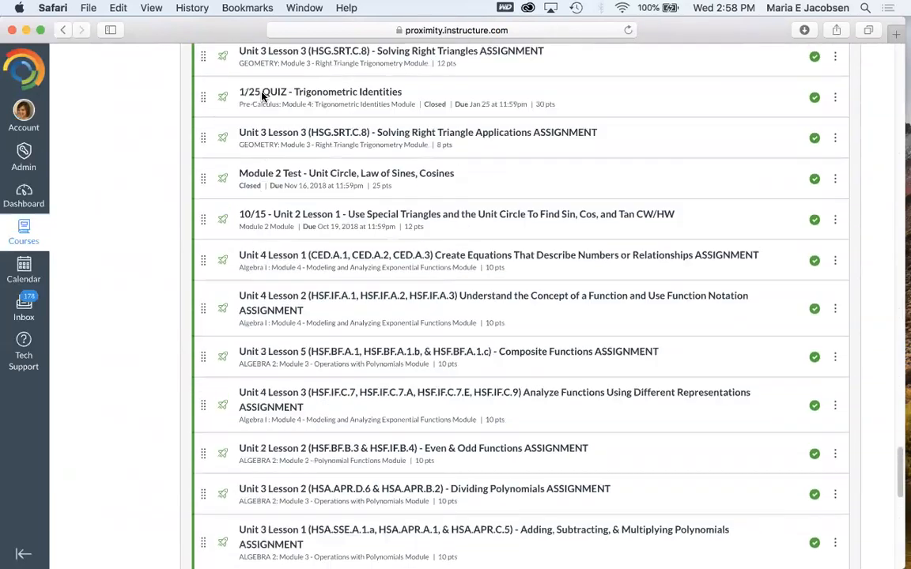
scroll(263, 93, up, 15)
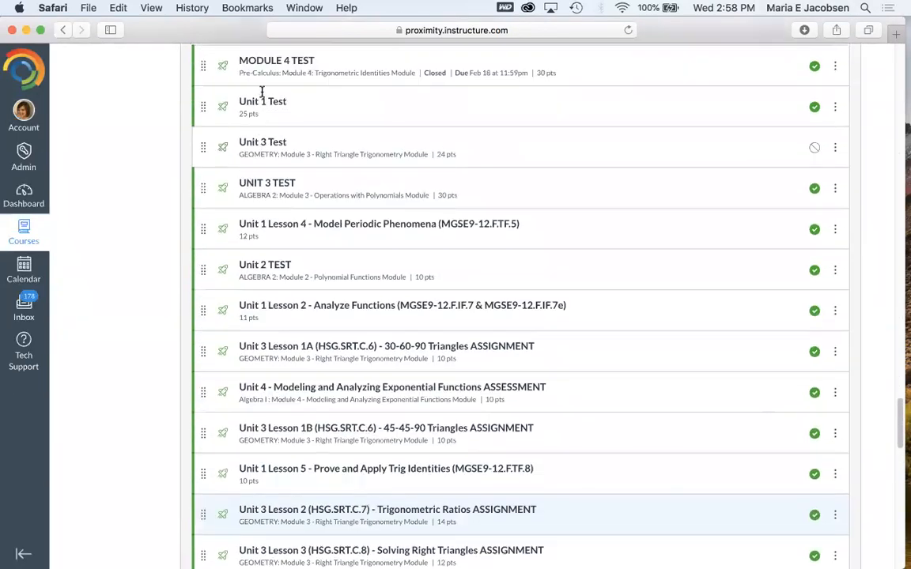
scroll(263, 96, up, 1)
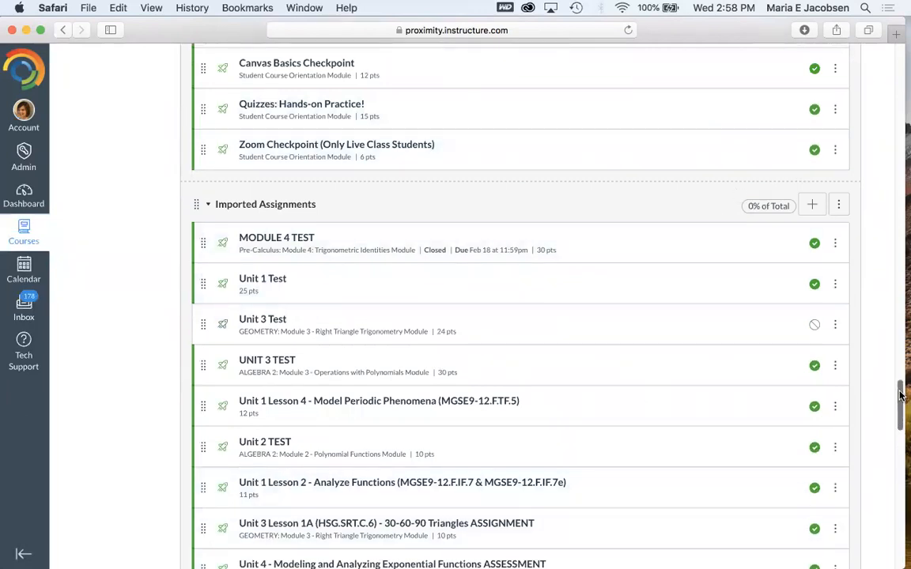
- Drag the Unit 4 Lesson 11 Features of Radical Equations assignment to the top of the Imported Assignments group
drag(900, 395, 896, 544)
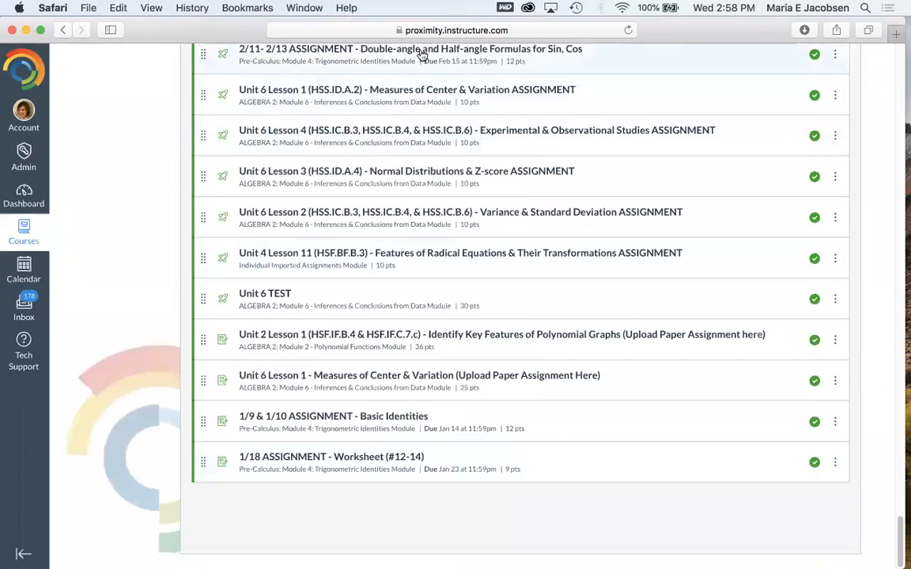
drag(203, 263, 202, 7)
drag(201, 303, 254, 158)
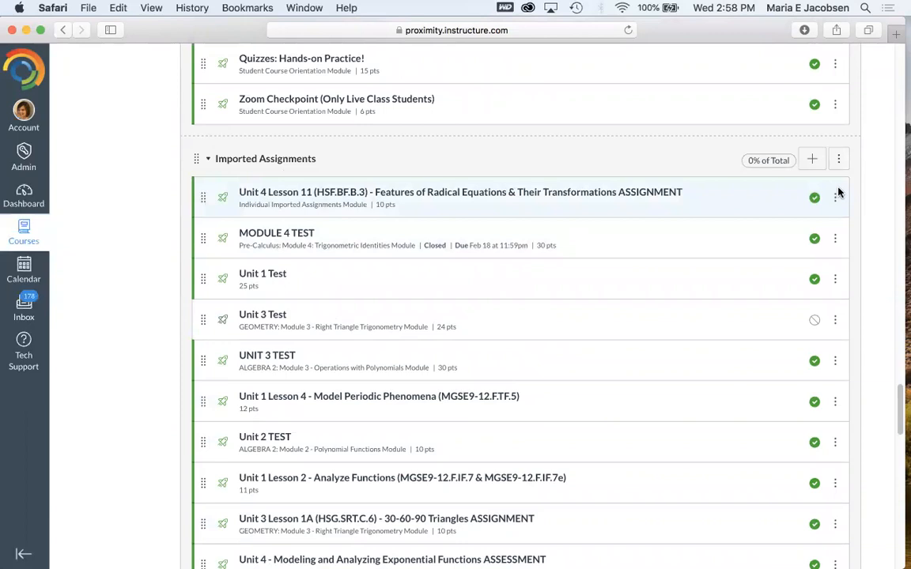
click(836, 198)
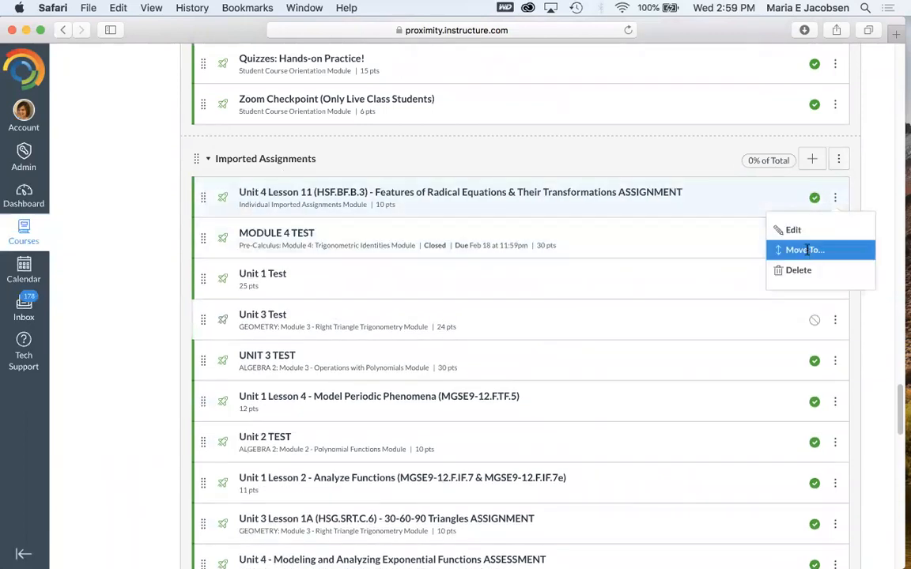
click(834, 199)
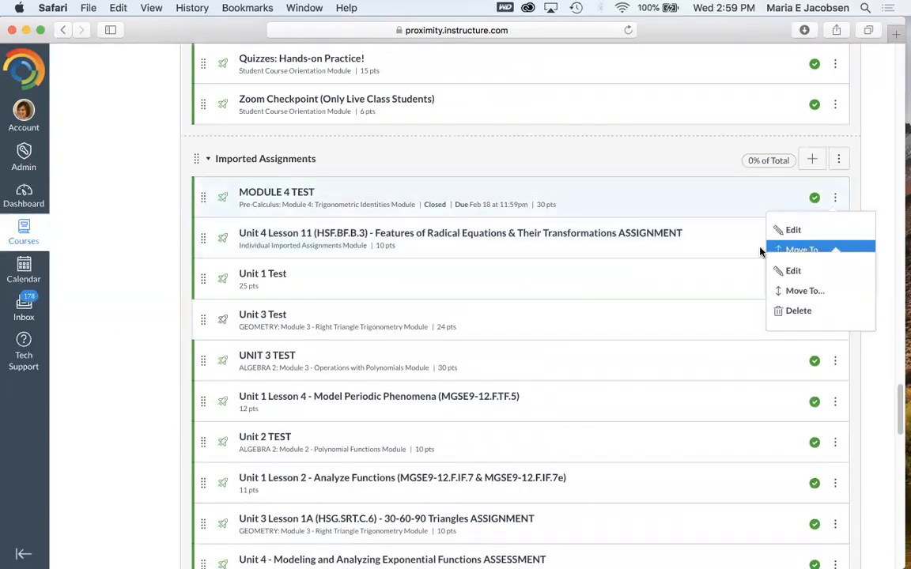
click(101, 299)
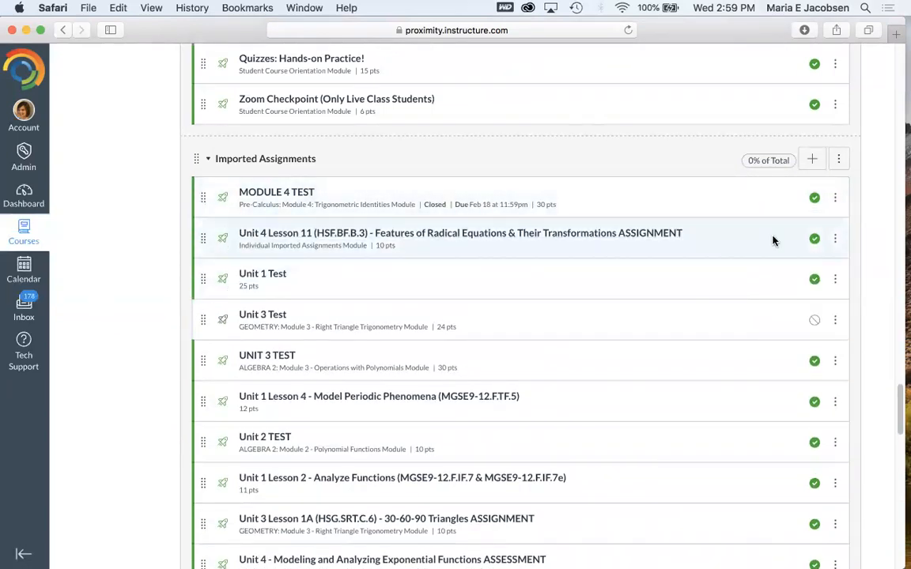
click(834, 238)
click(799, 291)
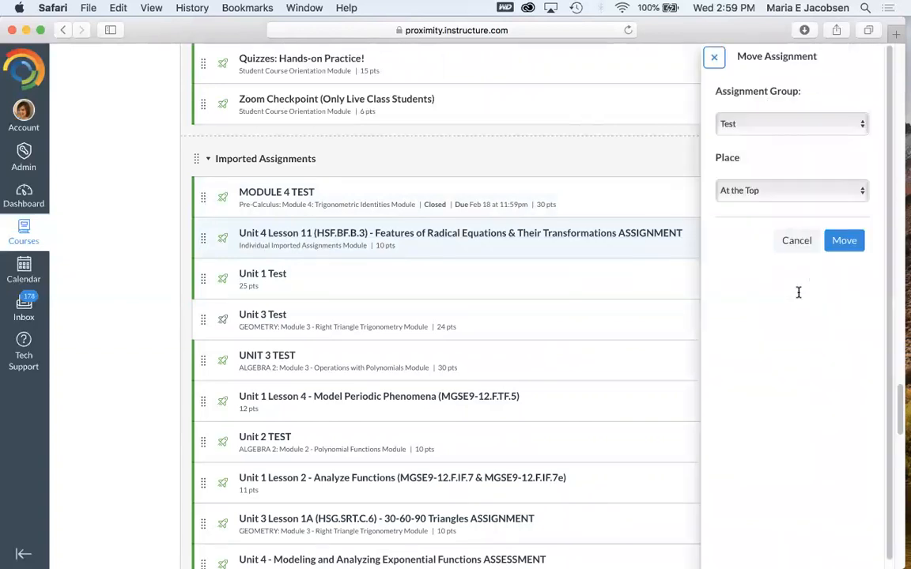
click(787, 124)
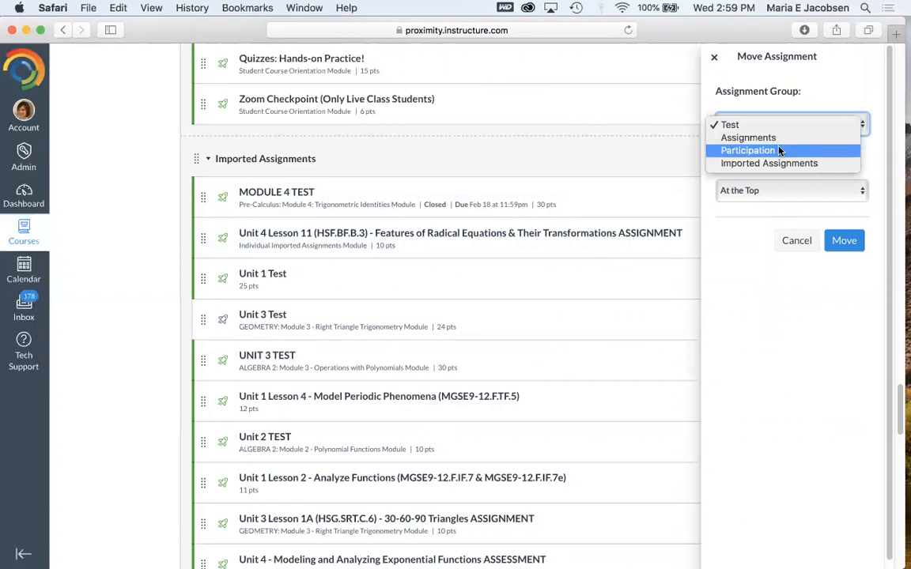
click(775, 139)
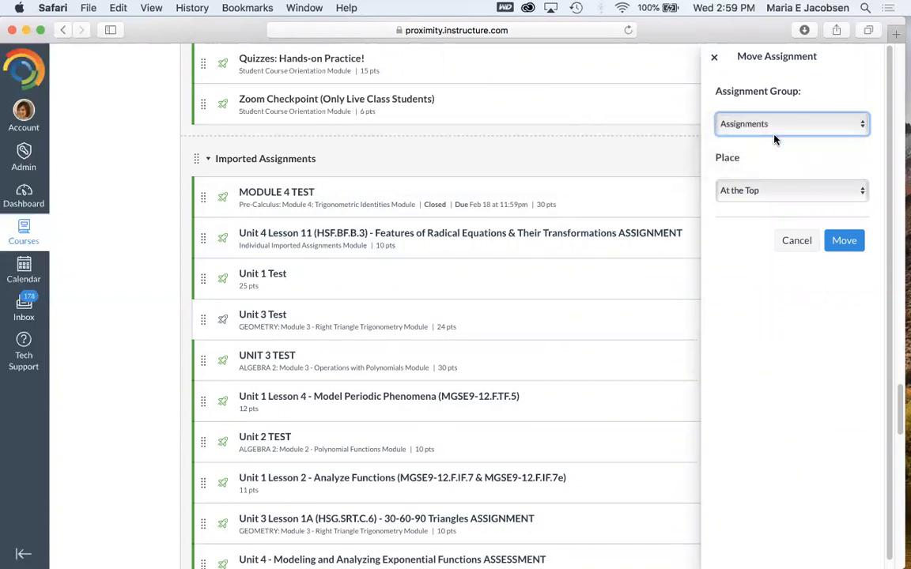
click(797, 242)
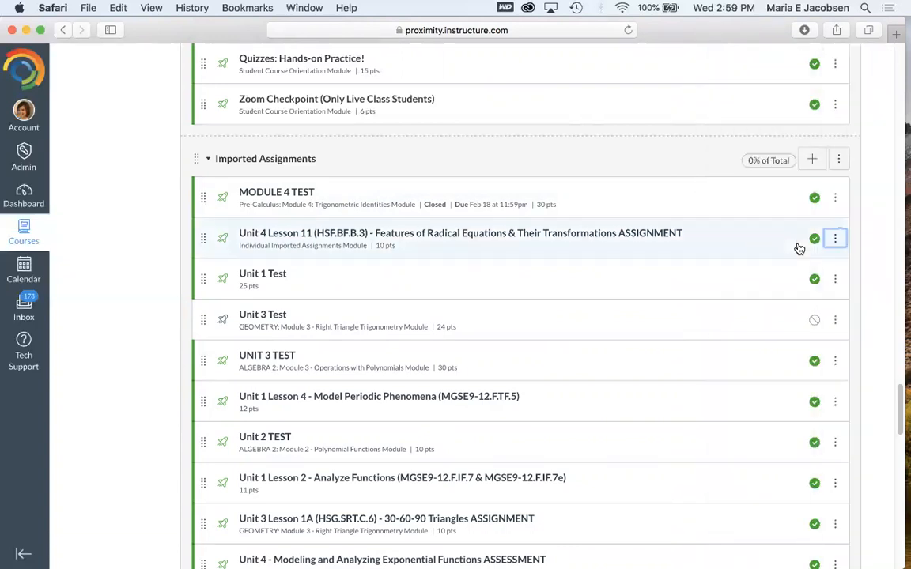